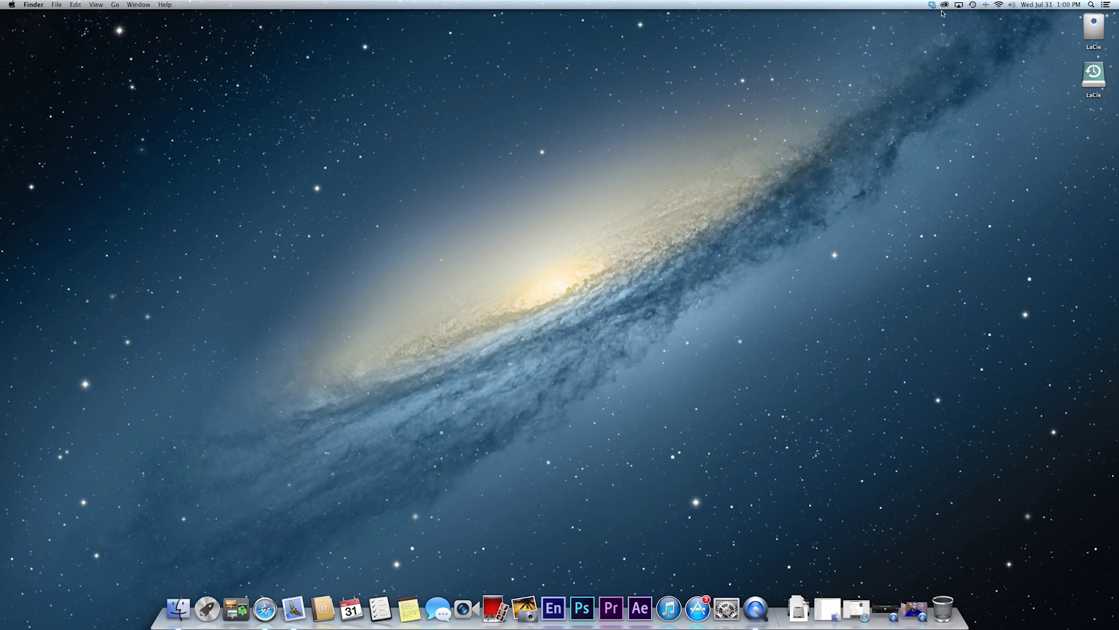
# Open the Creative Cloud menu-bar panel to its Apps tab listing installable apps
pyautogui.click(945, 5)
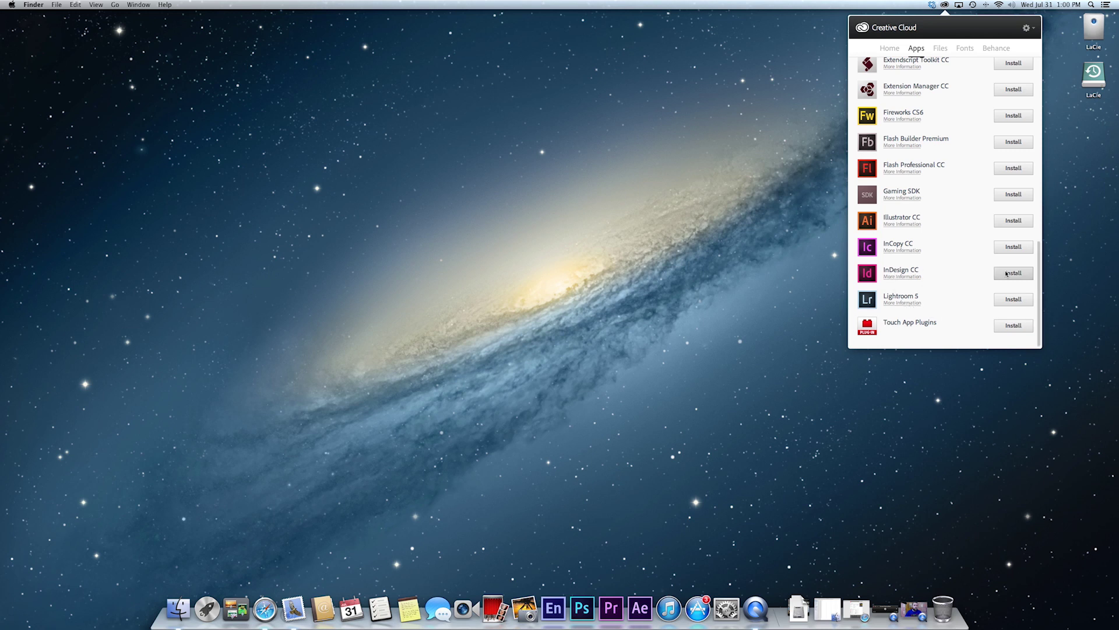
pyautogui.scroll(2, 974, 231)
pyautogui.scroll(5, 974, 231)
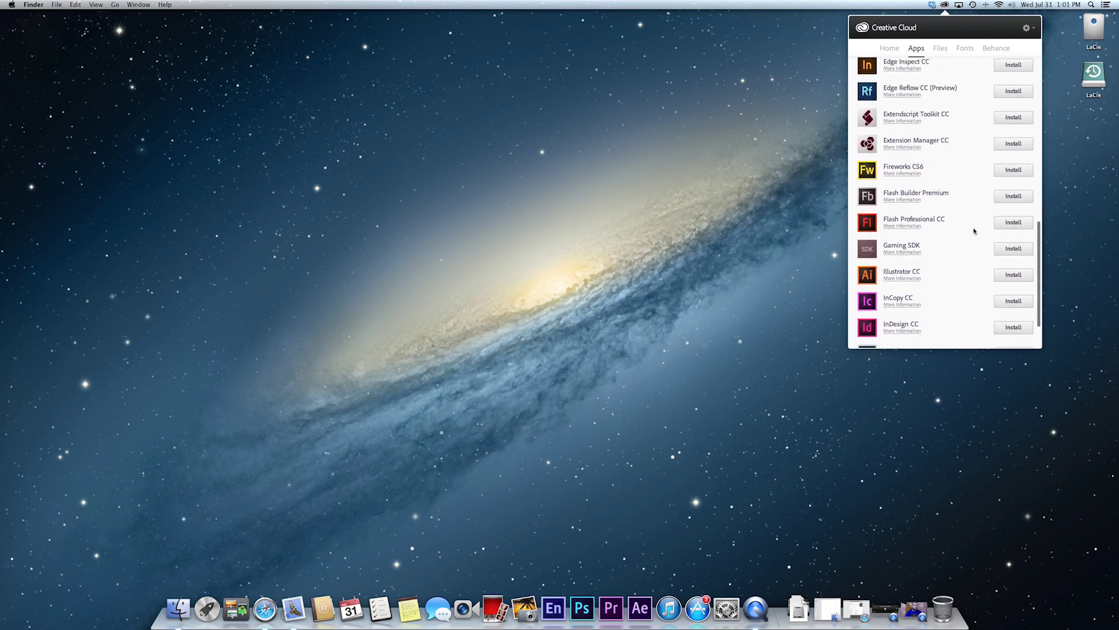
pyautogui.scroll(3, 974, 232)
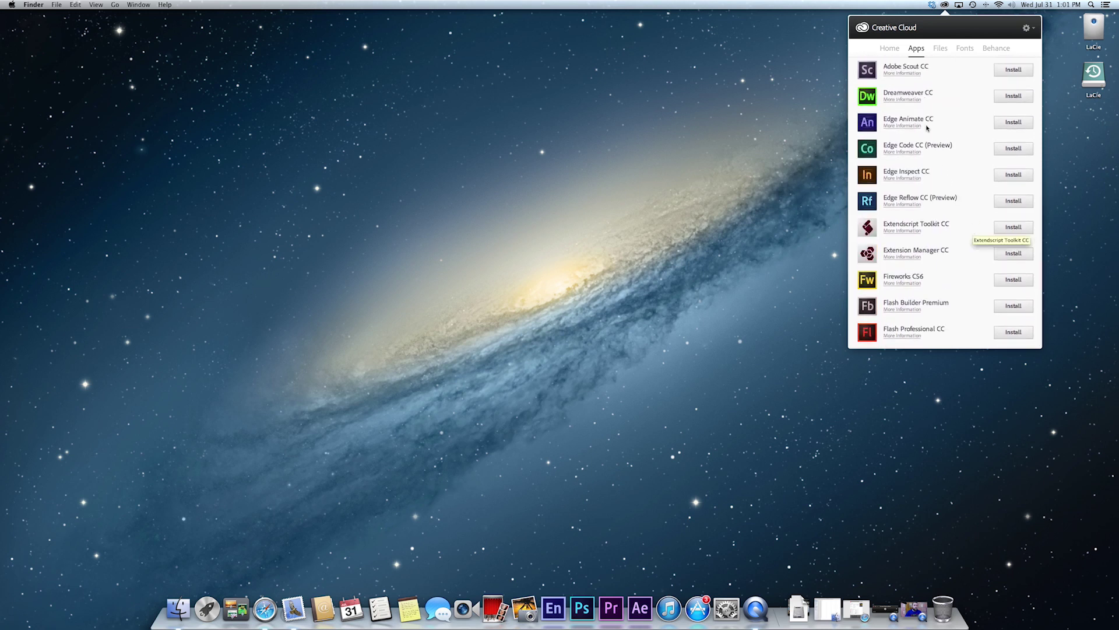
pyautogui.scroll(-10, 934, 120)
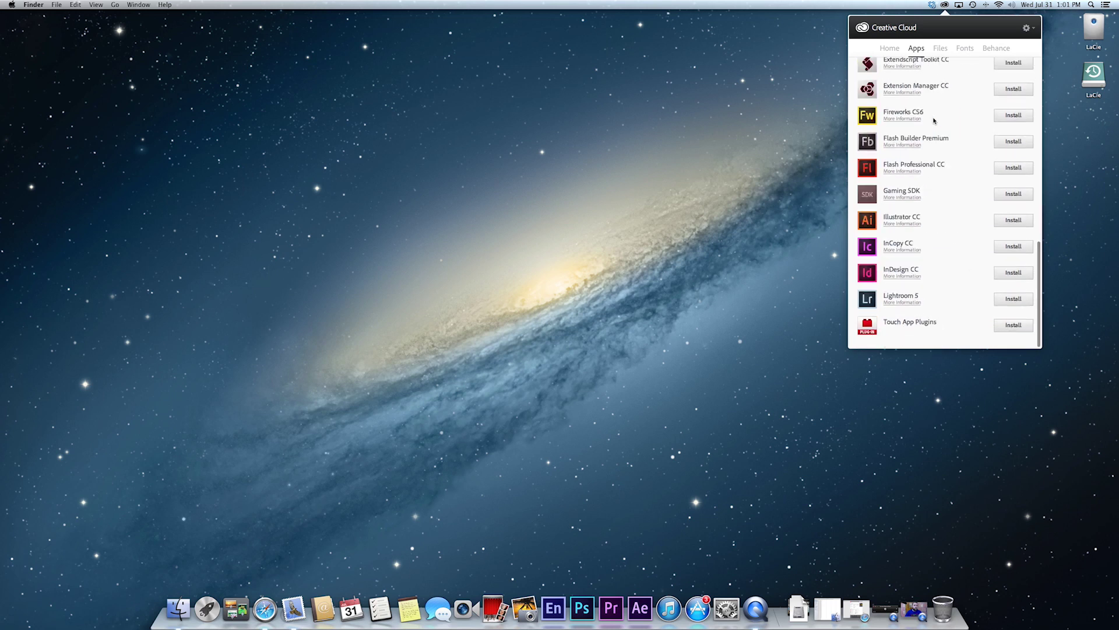
pyautogui.scroll(10, 934, 118)
pyautogui.scroll(15, 933, 121)
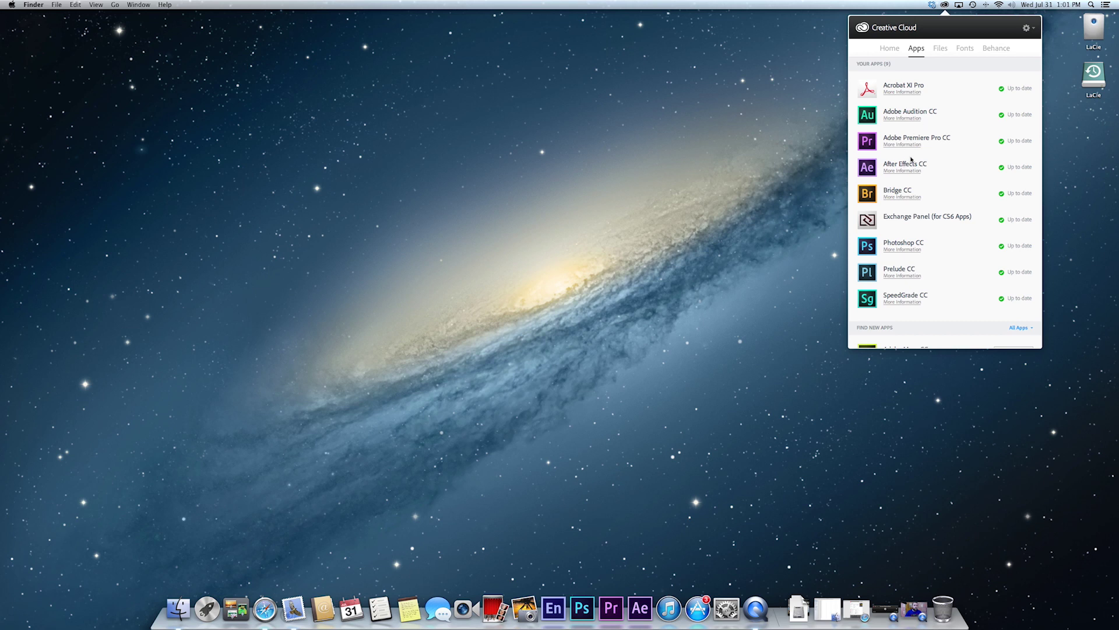
pyautogui.scroll(-15, 911, 159)
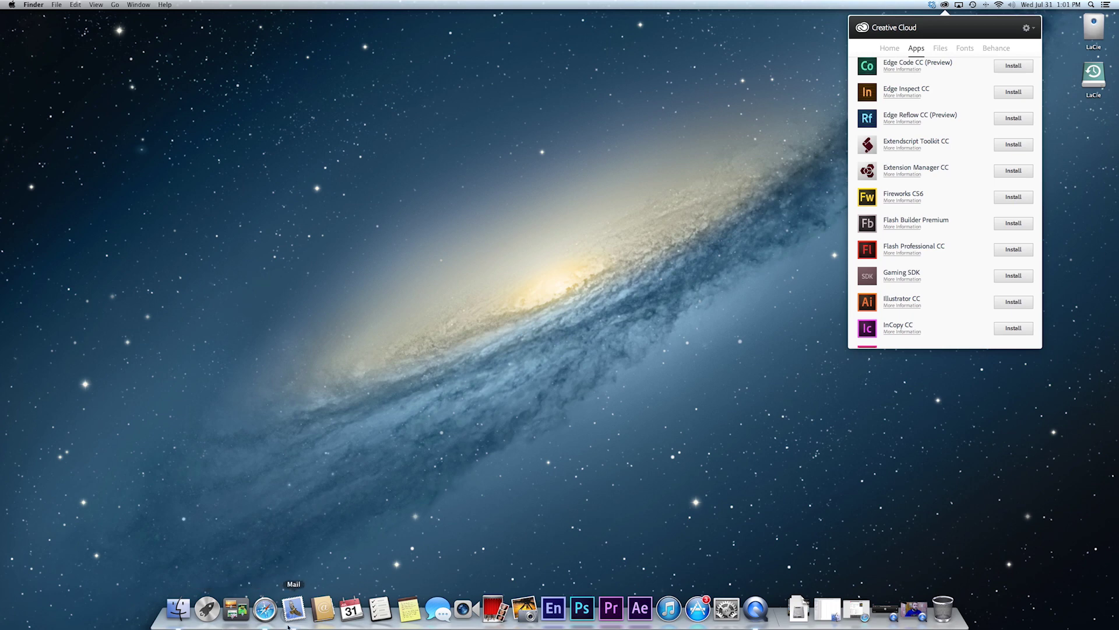
# Bring Safari forward, open the Adobe Encore CS6 product page, and highlight its availability note
pyautogui.click(264, 608)
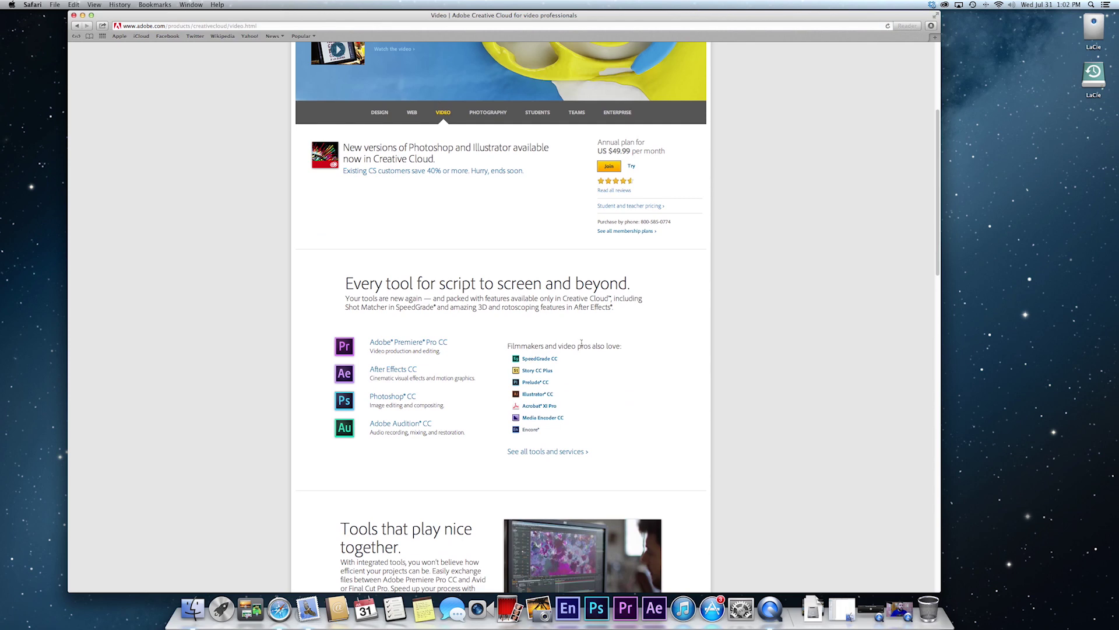
pyautogui.click(528, 428)
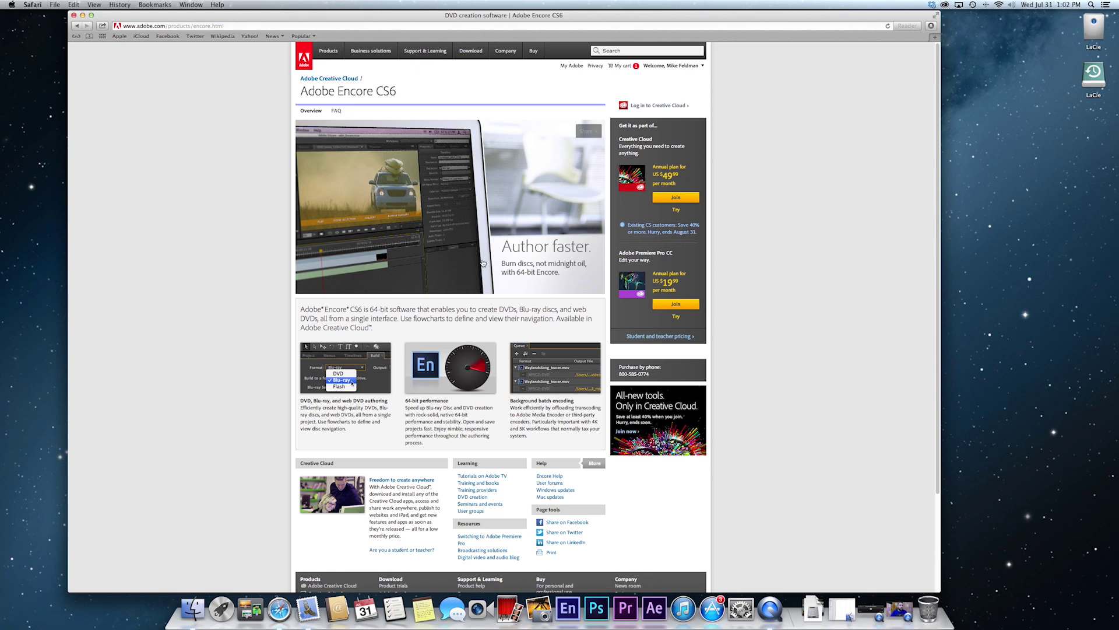
pyautogui.moveTo(558, 319); pyautogui.dragTo(580, 321)
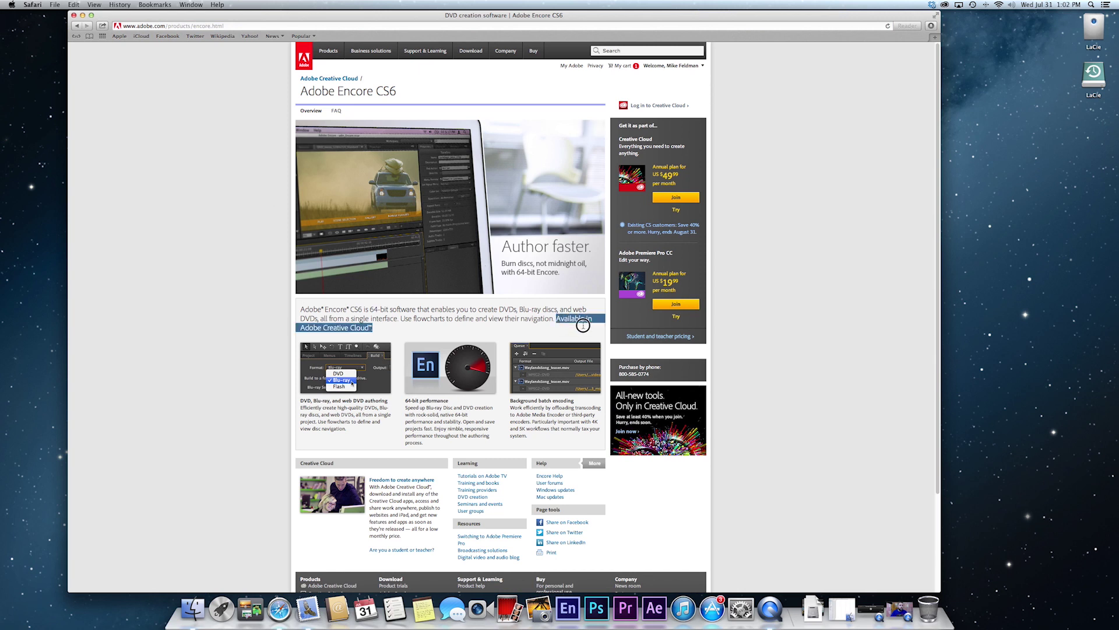
pyautogui.click(583, 331)
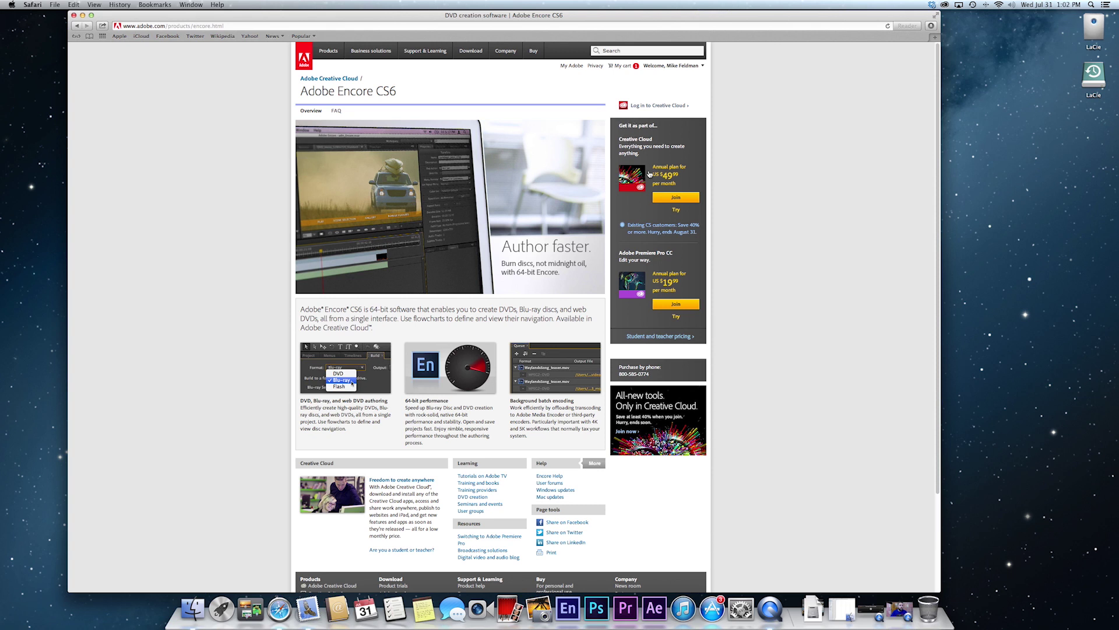
pyautogui.click(933, 5)
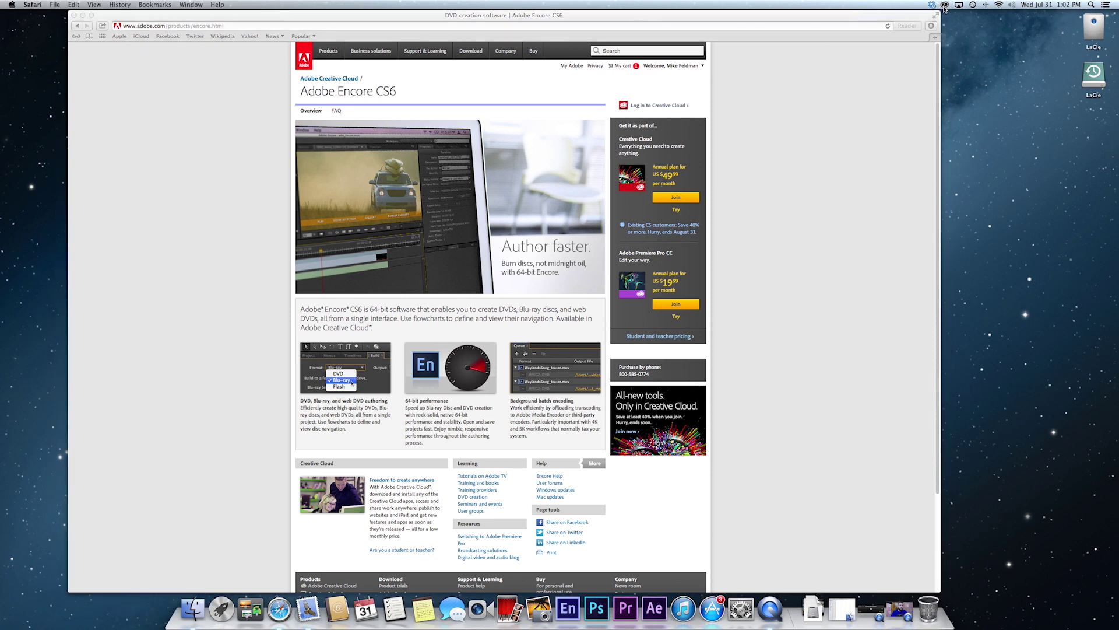
pyautogui.scroll(-5, 952, 268)
pyautogui.scroll(6, 952, 267)
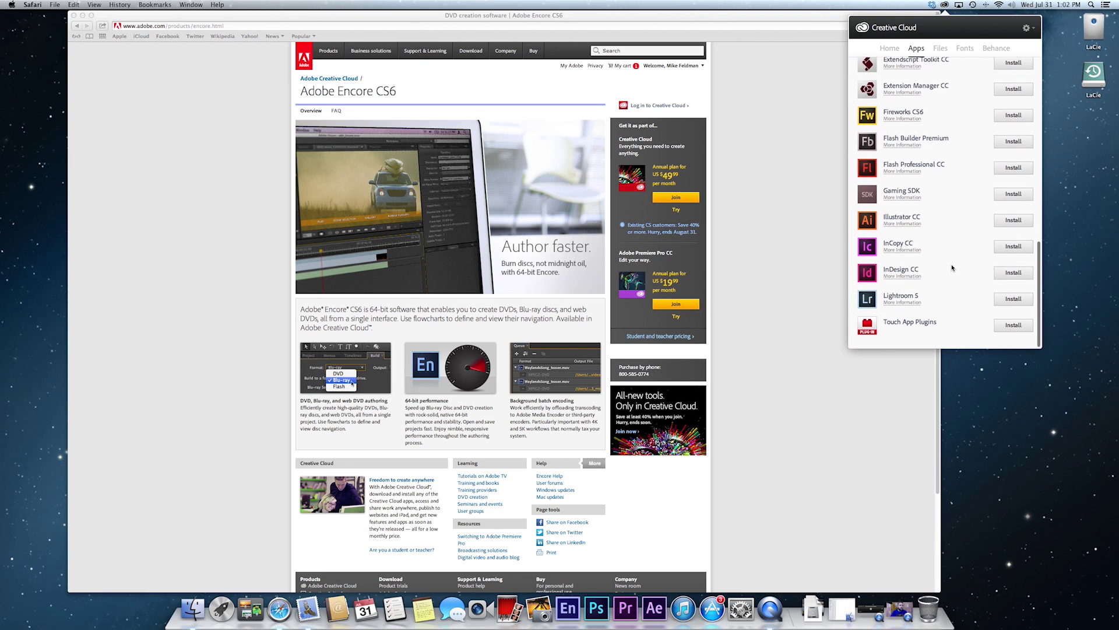
pyautogui.scroll(2, 952, 268)
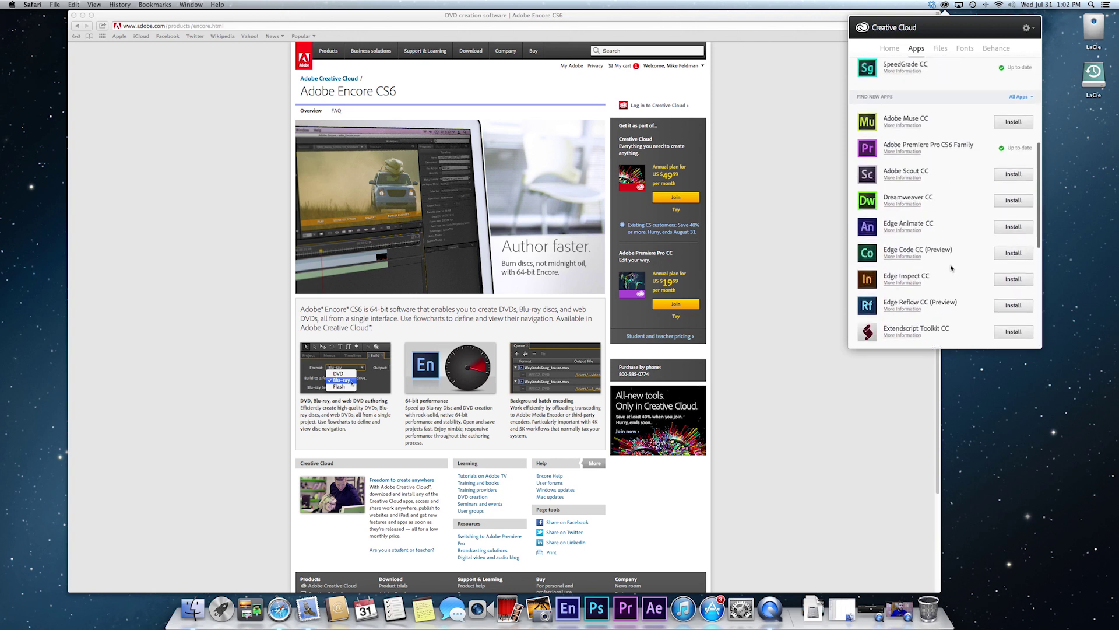
pyautogui.scroll(-5, 950, 267)
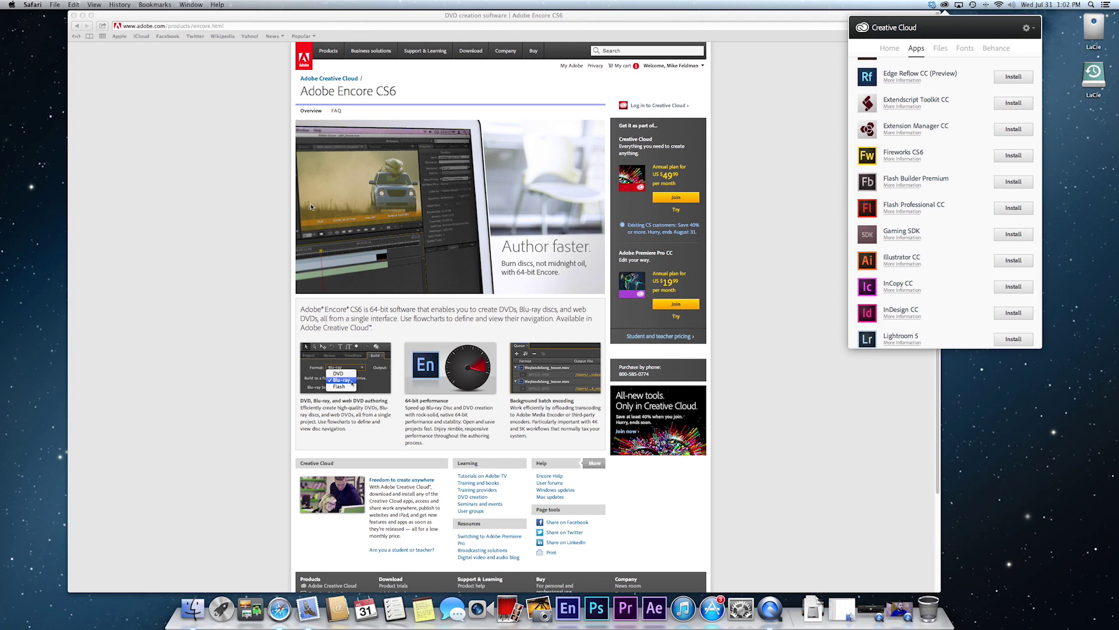
pyautogui.click(221, 156)
pyautogui.scroll(-5, 241, 156)
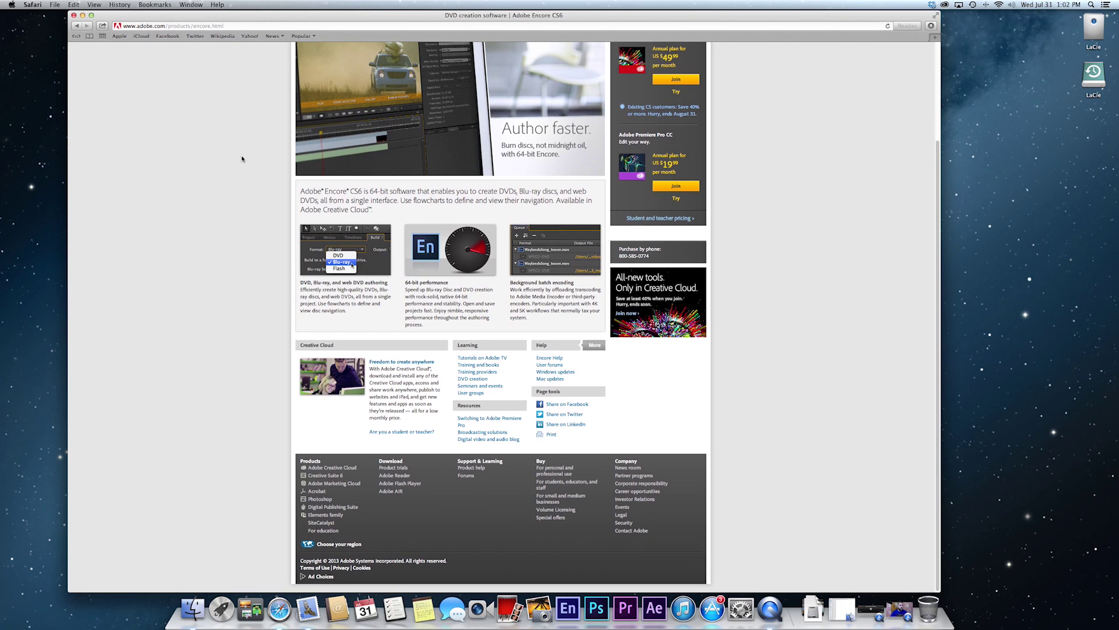
# Choose My Adobe from the Welcome account menu to reach the Creative Cloud Files page
pyautogui.scroll(5, 242, 159)
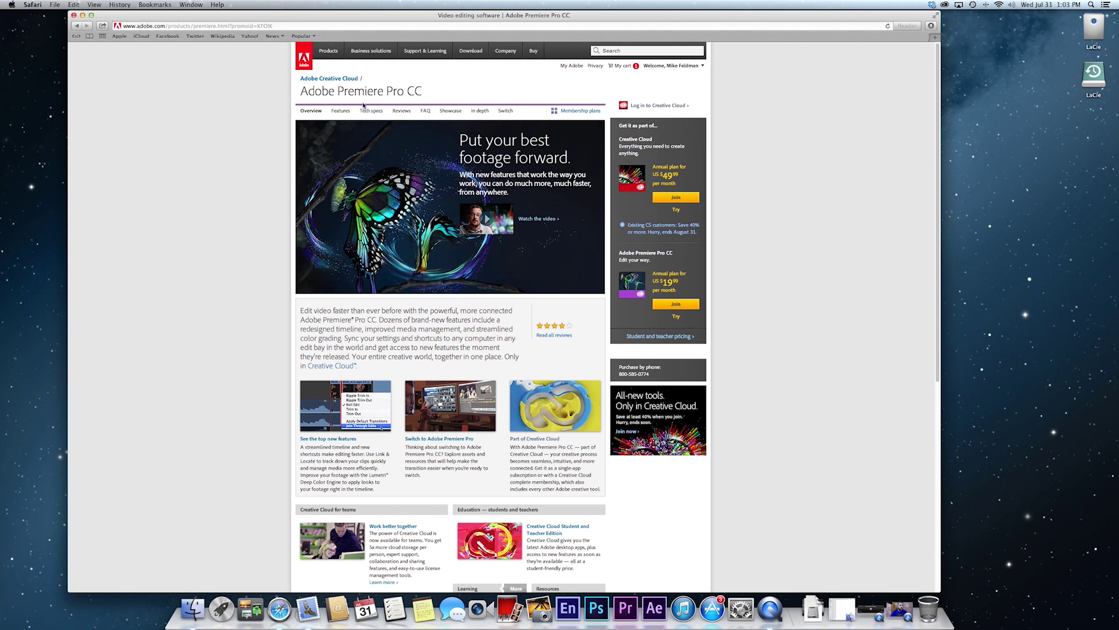
pyautogui.click(676, 66)
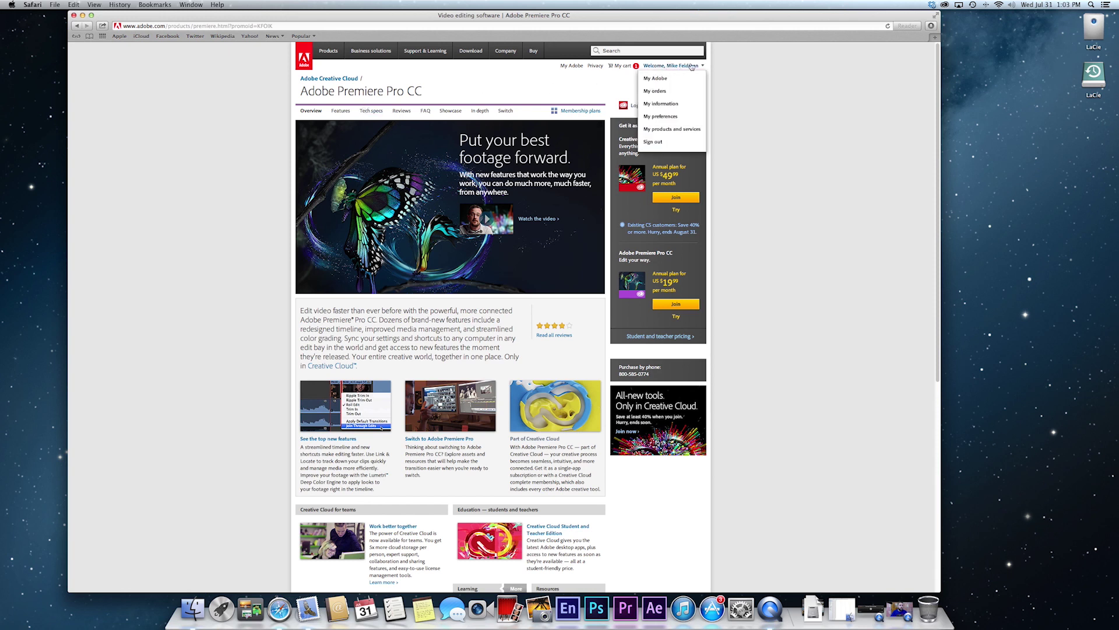
pyautogui.click(659, 77)
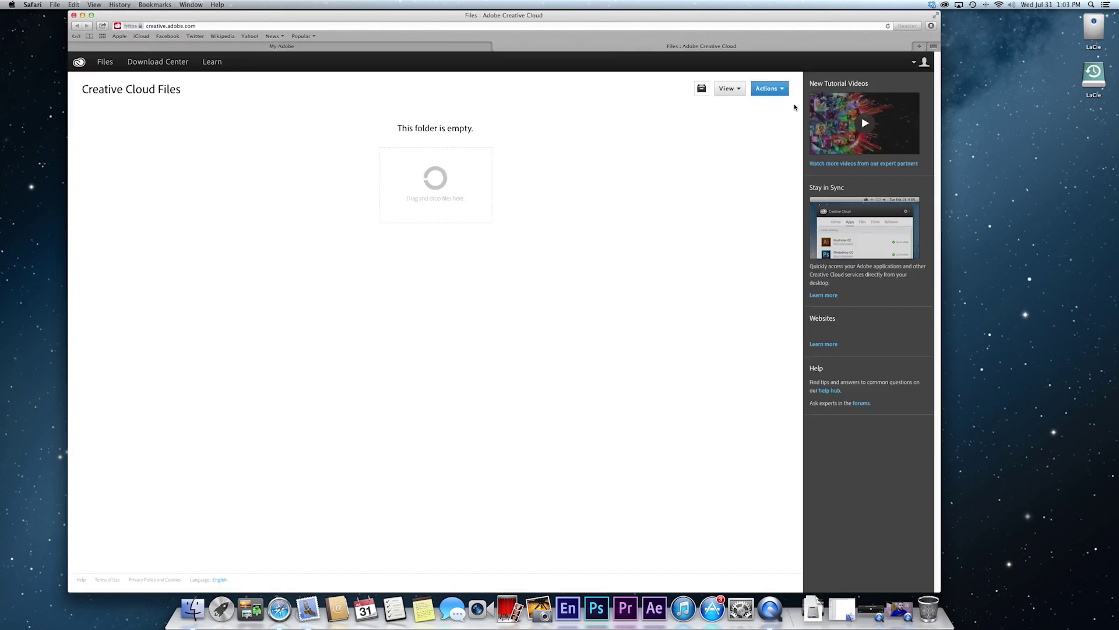
# Browse the Download Center app catalogue and open the Adobe Premiere Pro product page
pyautogui.click(167, 68)
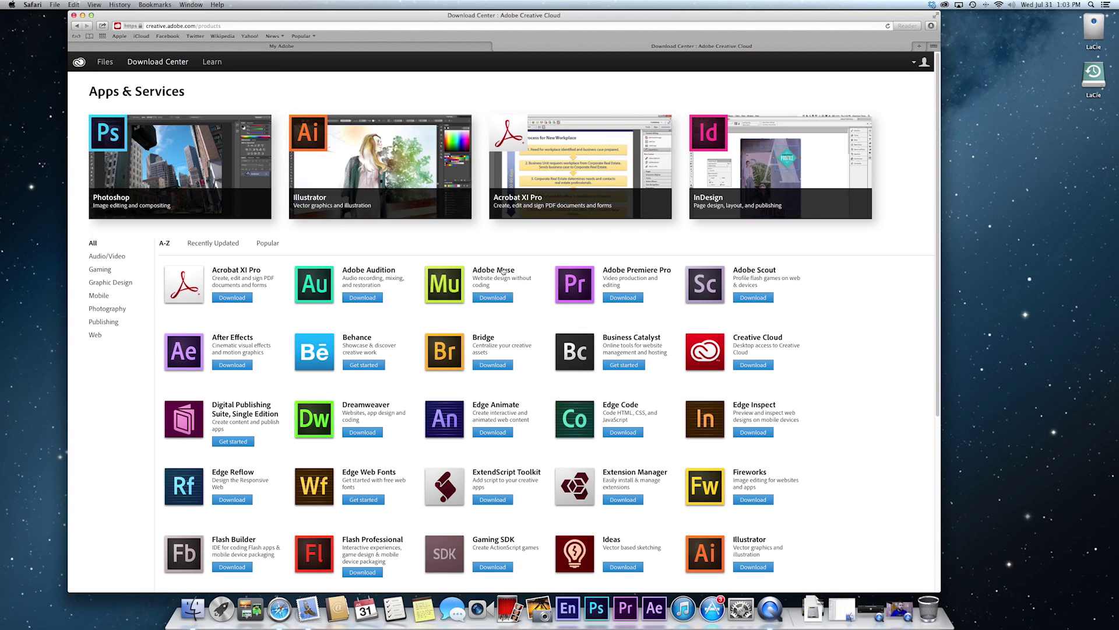
pyautogui.scroll(-5, 820, 377)
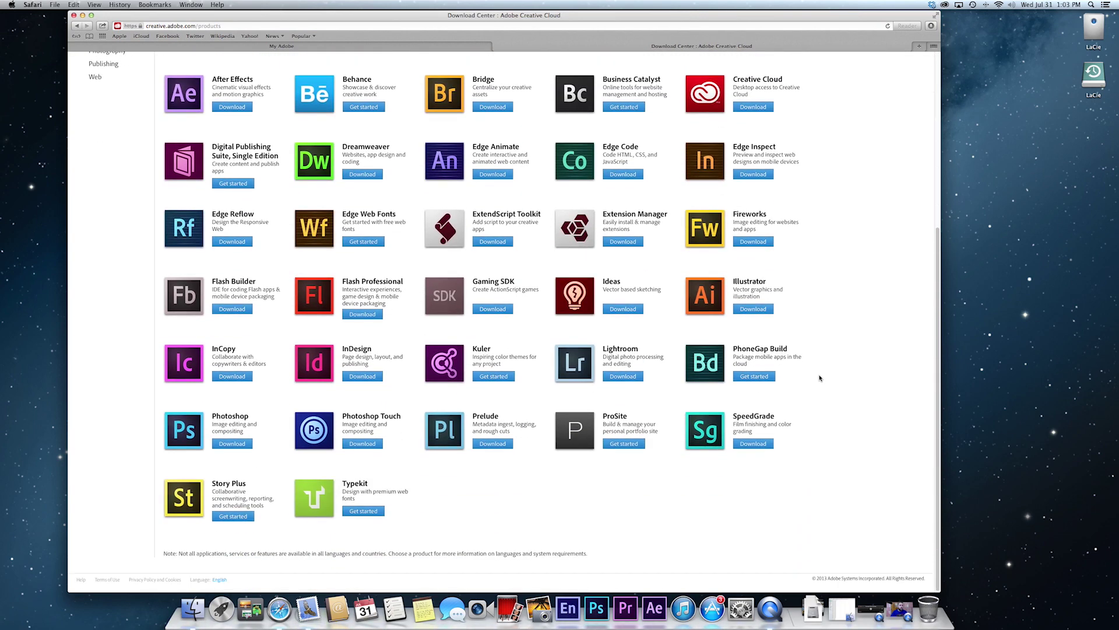
pyautogui.scroll(2, 820, 378)
pyautogui.scroll(-2, 820, 378)
pyautogui.scroll(2, 785, 303)
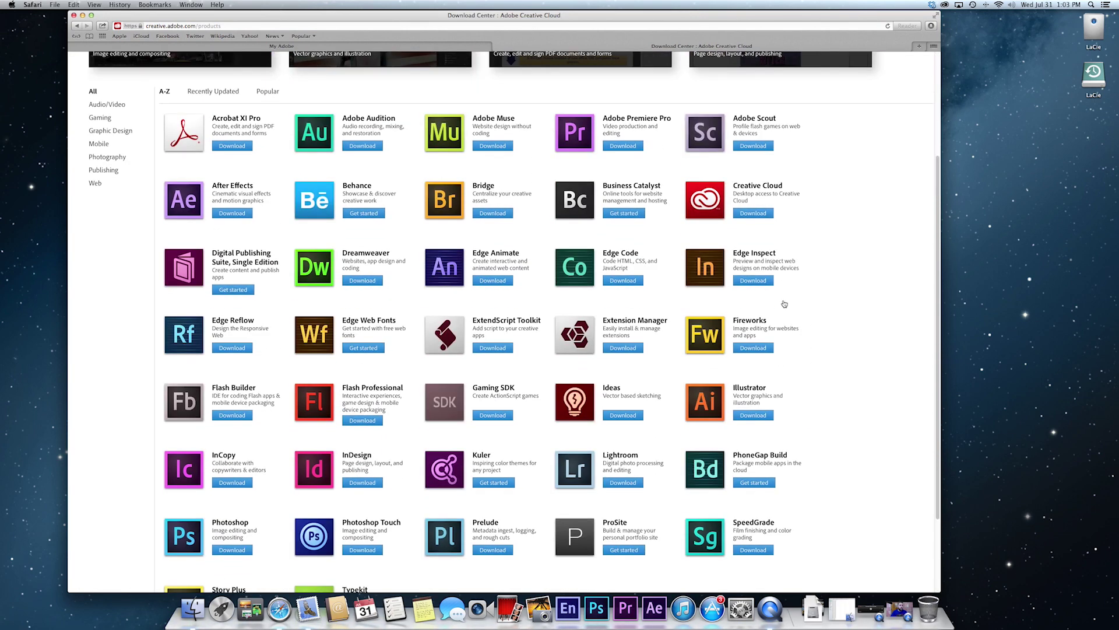
pyautogui.scroll(2, 785, 304)
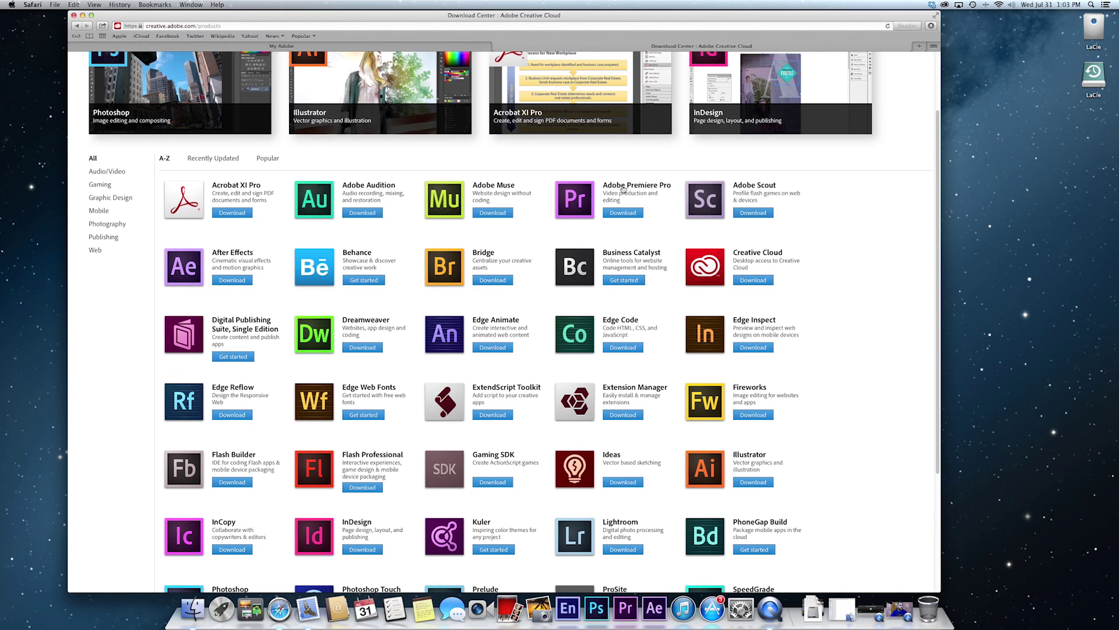
pyautogui.click(623, 188)
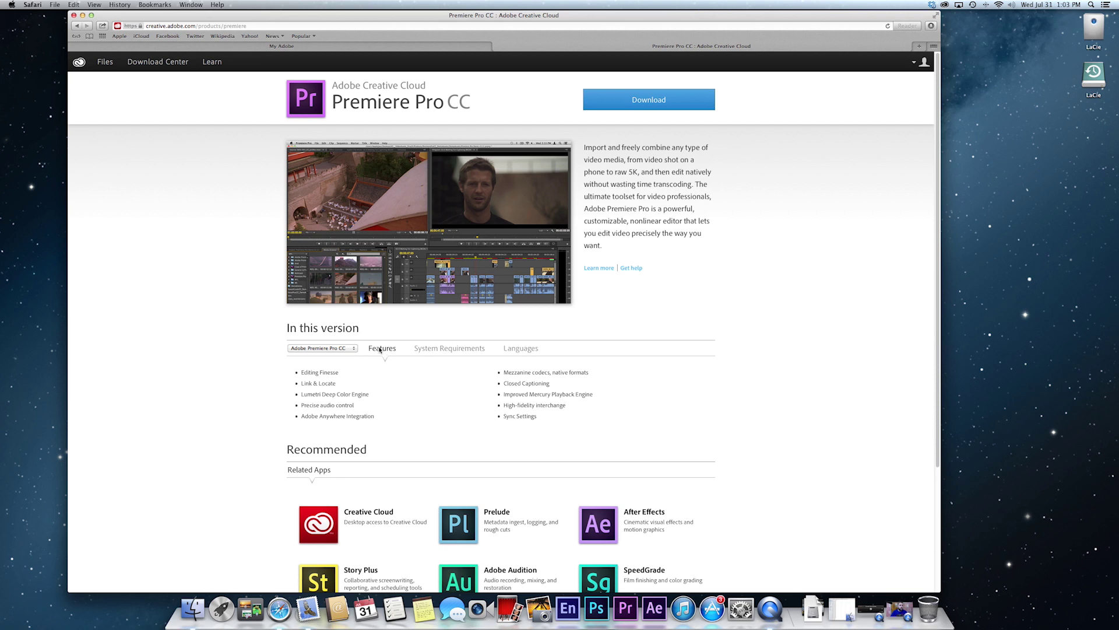
# Pick Adobe Premiere Pro CS6 in the version list, then show the Creative Cloud Apps panel
pyautogui.click(342, 349)
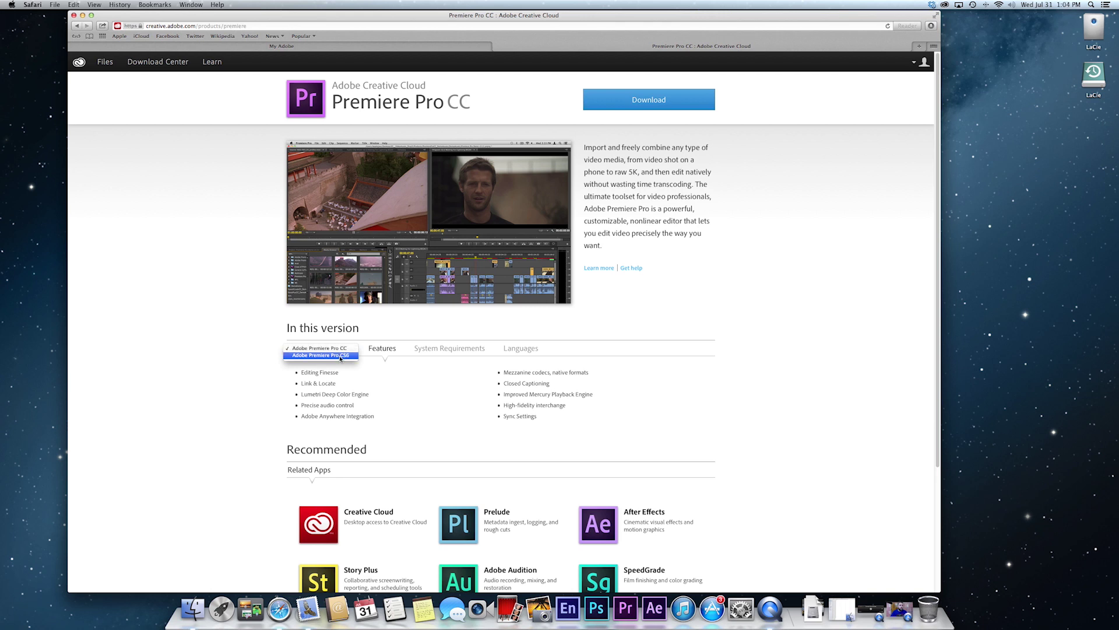
pyautogui.click(341, 356)
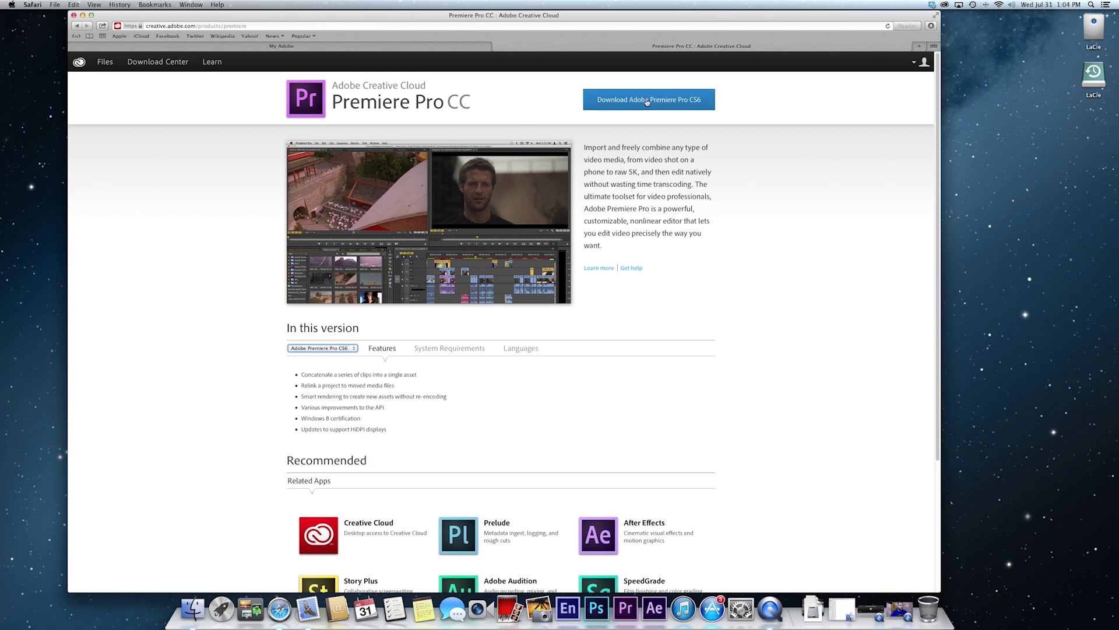
pyautogui.click(951, 4)
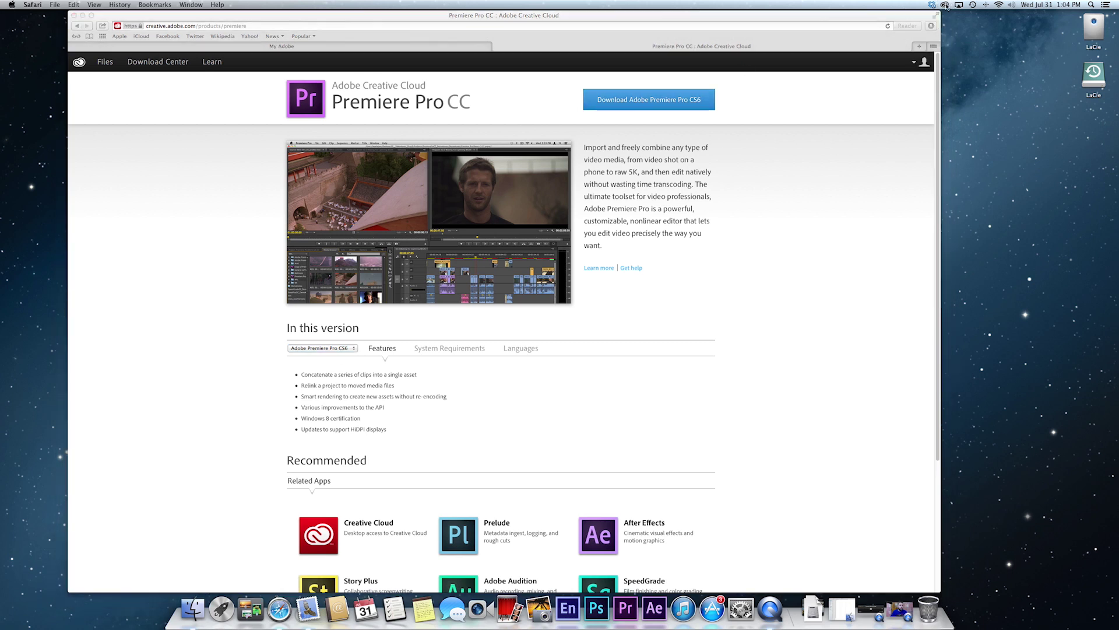
pyautogui.scroll(-3, 948, 140)
pyautogui.scroll(10, 948, 140)
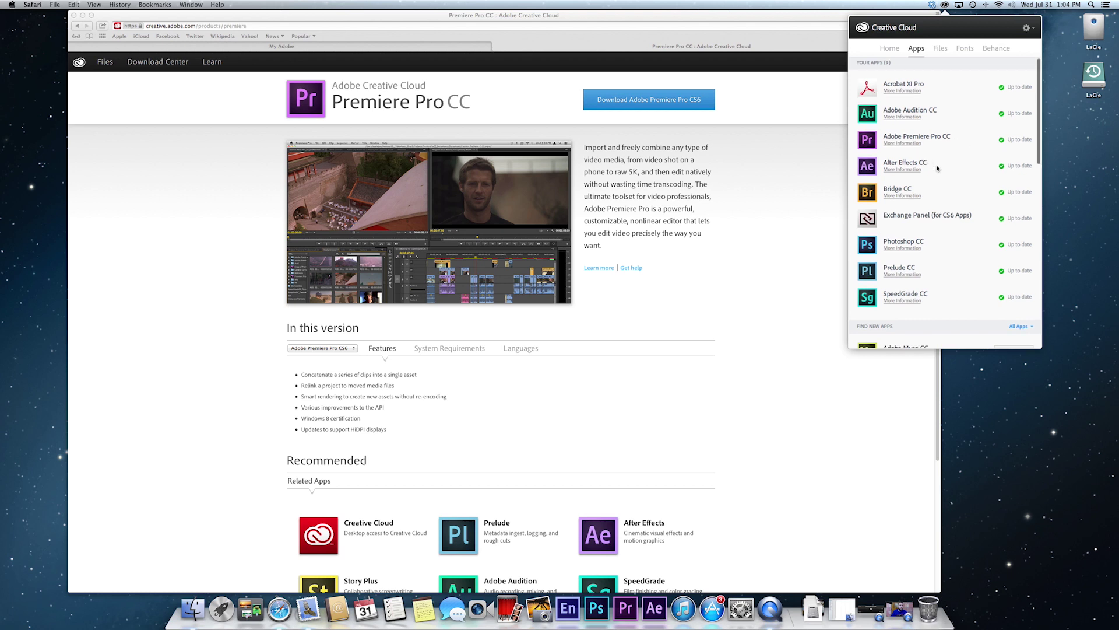
# Scroll the Creative Cloud Apps list to Find New Apps, then bring up a Finder window
pyautogui.scroll(-5, 940, 187)
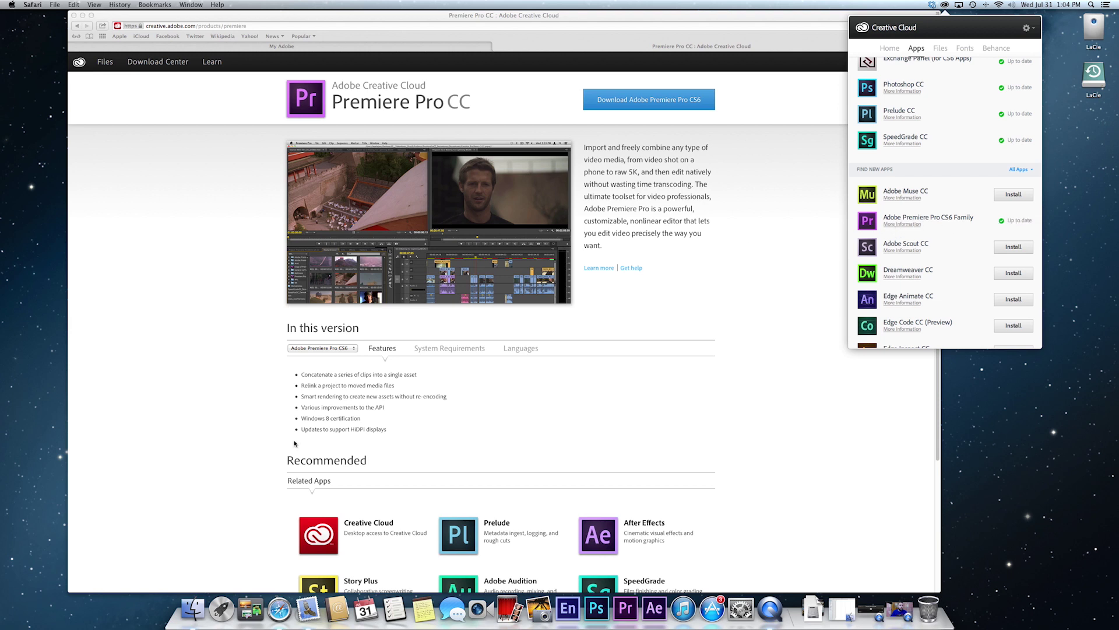
pyautogui.click(200, 612)
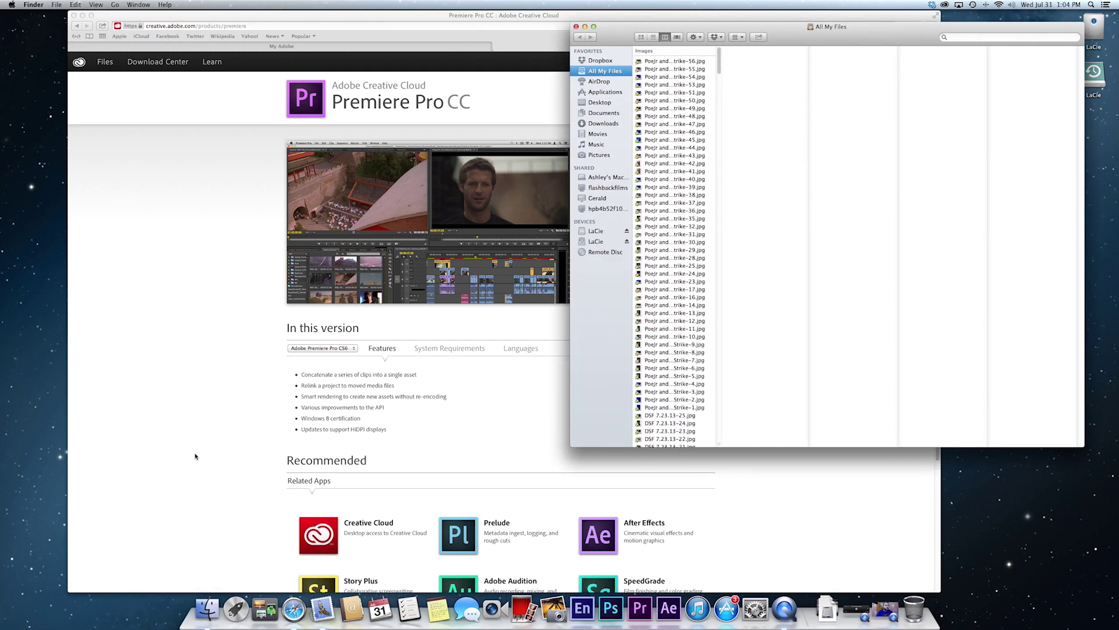
# Show Applications, widen the column, and select Adobe Encore CS6 to view its details and launch it
pyautogui.click(618, 93)
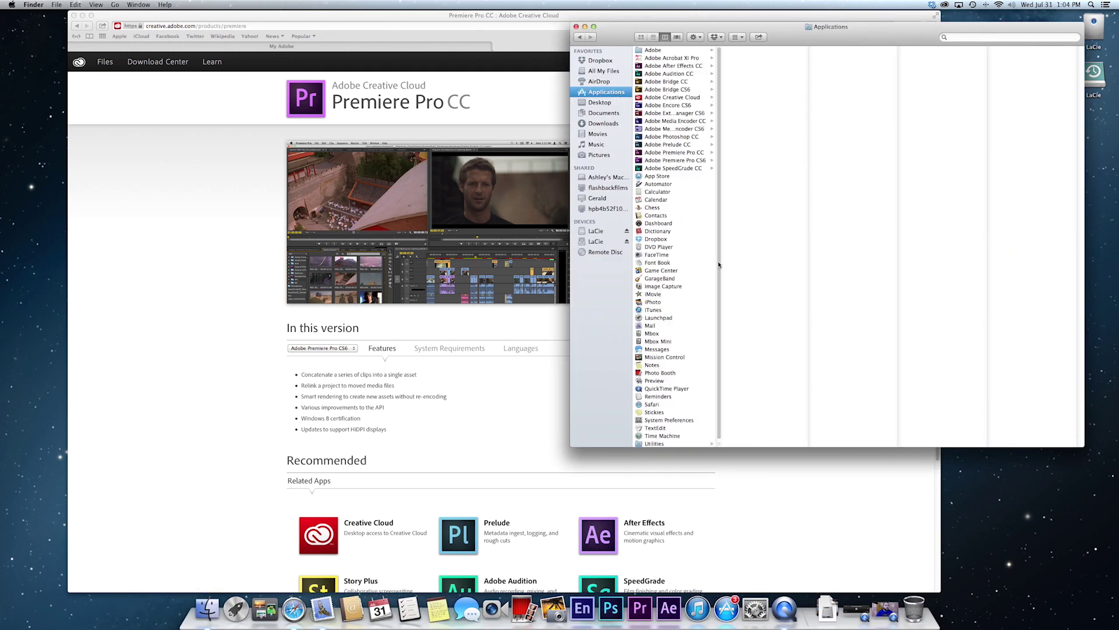
pyautogui.moveTo(718, 441); pyautogui.dragTo(810, 443)
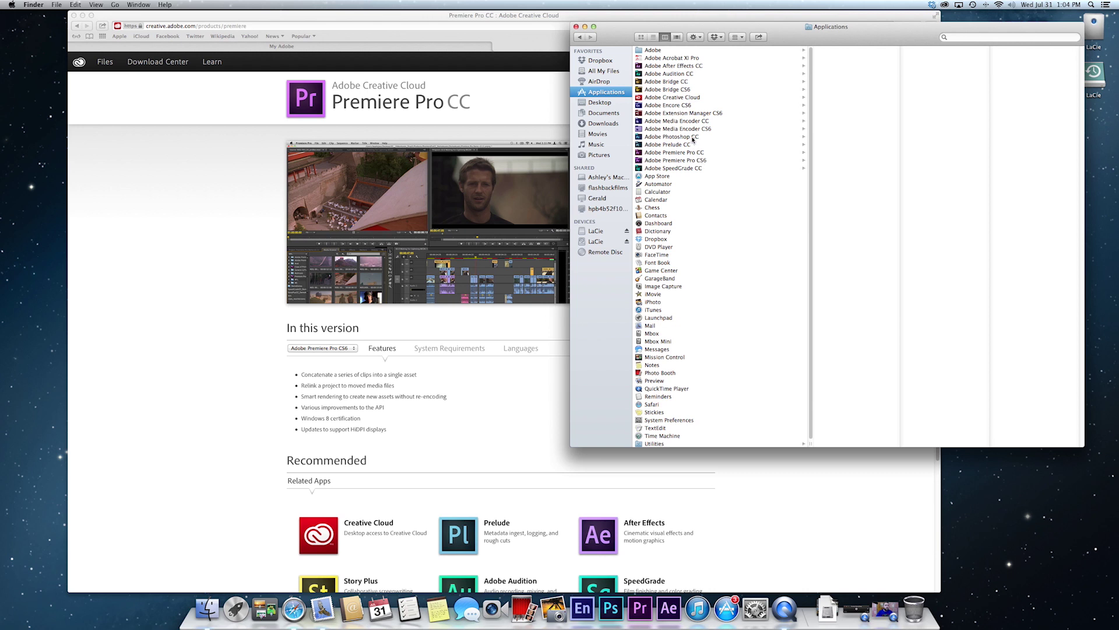
pyautogui.click(679, 106)
pyautogui.click(853, 51)
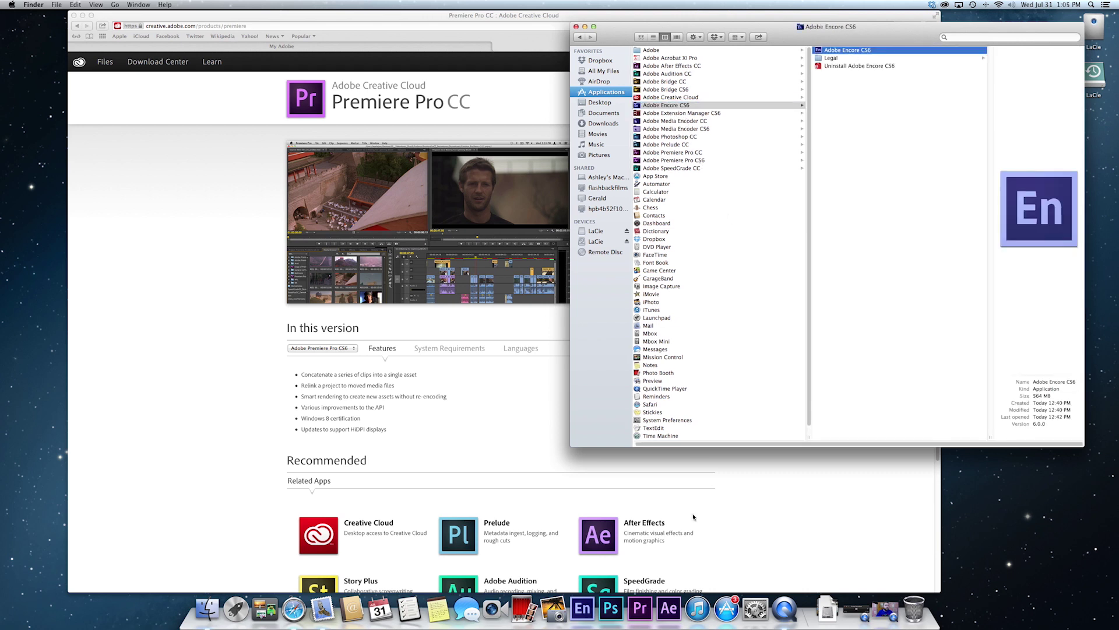
pyautogui.click(588, 614)
# Check the Premiere Pro CS6 and CC folders, return to Encore CS6, then minimise Finder and Safari
pyautogui.moveTo(799, 41); pyautogui.dragTo(604, 47)
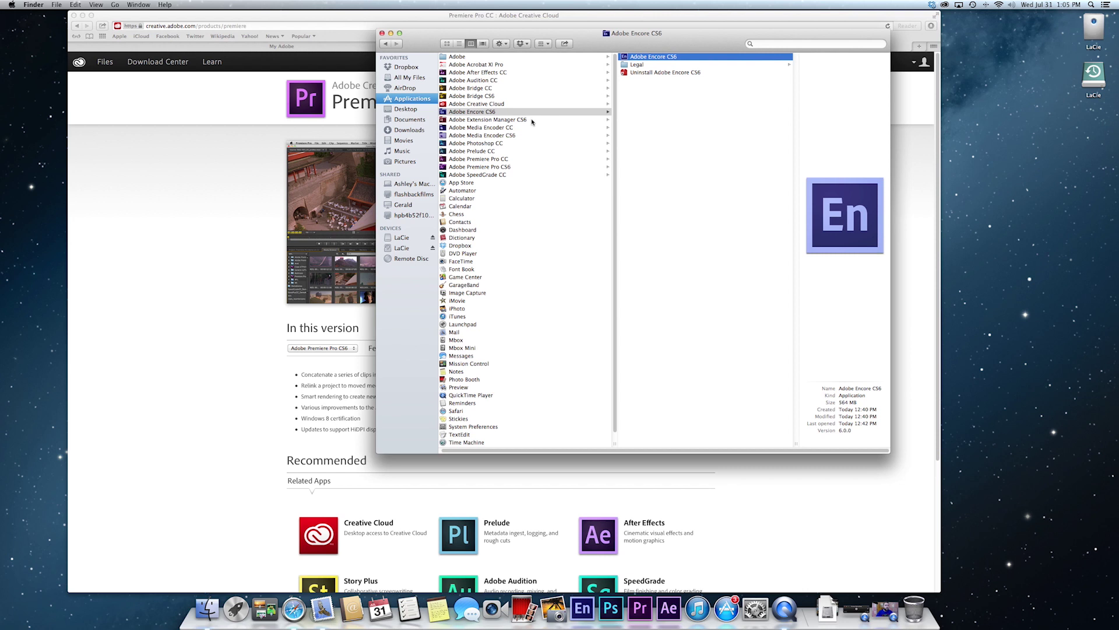
pyautogui.click(511, 167)
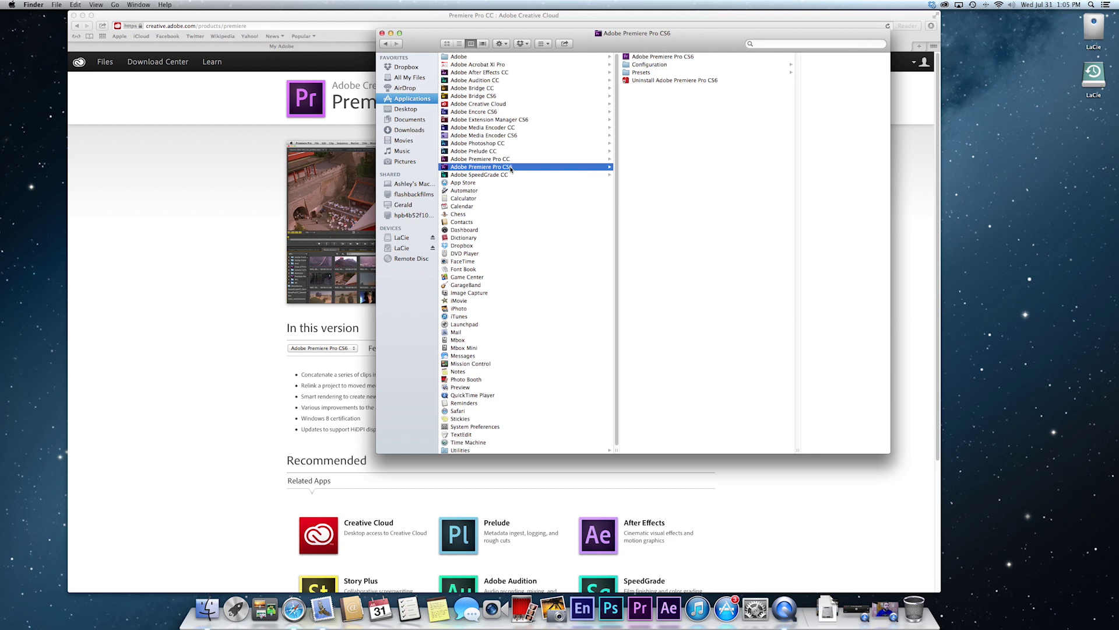
pyautogui.click(512, 159)
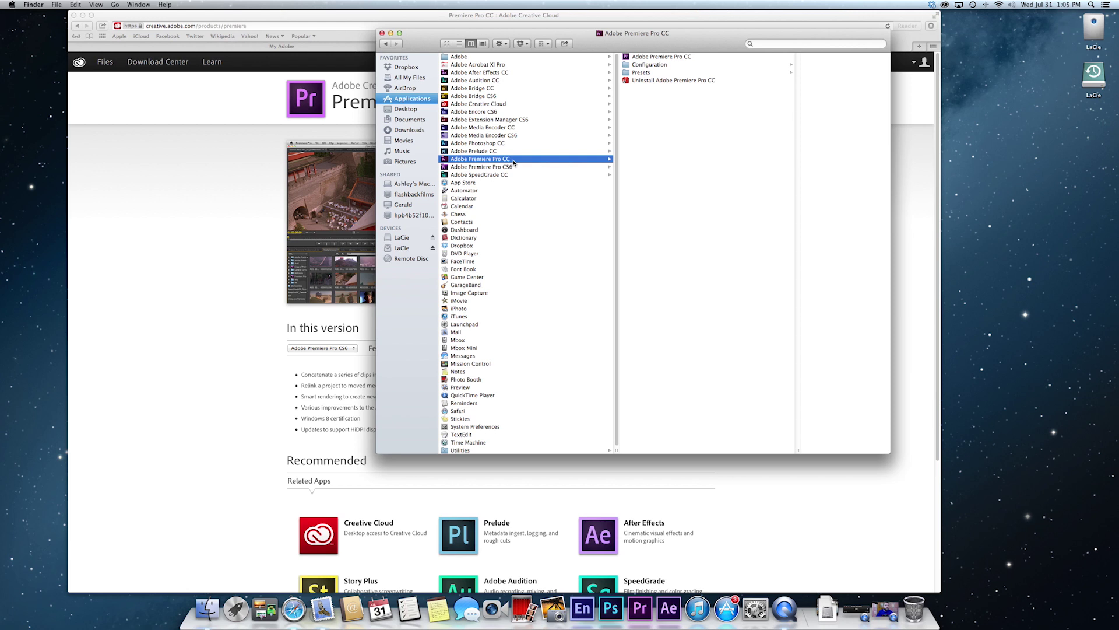
pyautogui.click(496, 112)
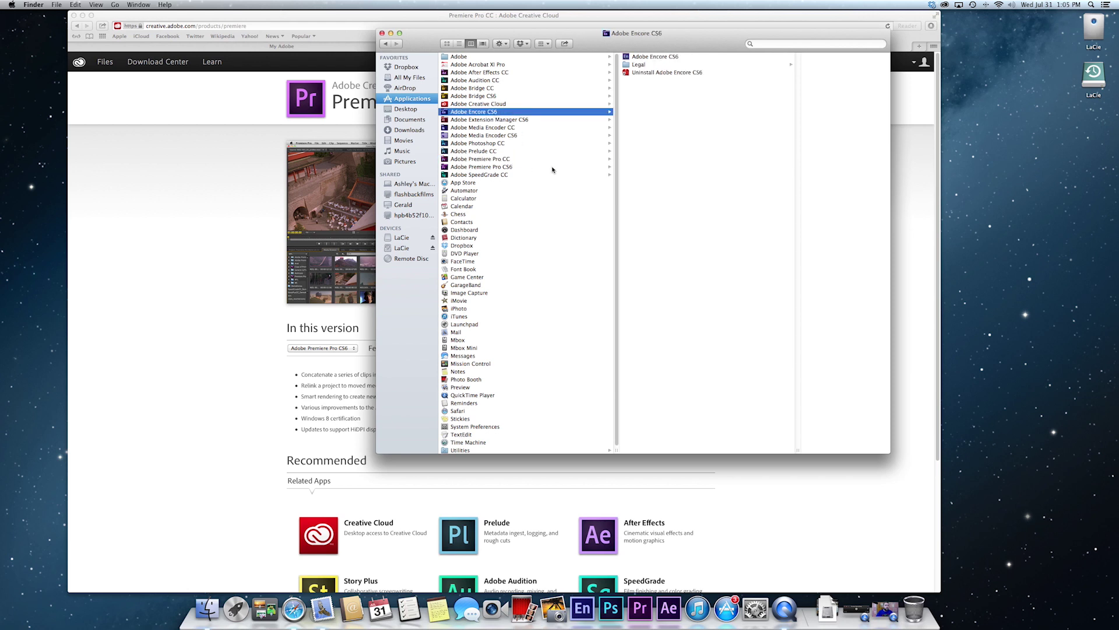
pyautogui.click(391, 33)
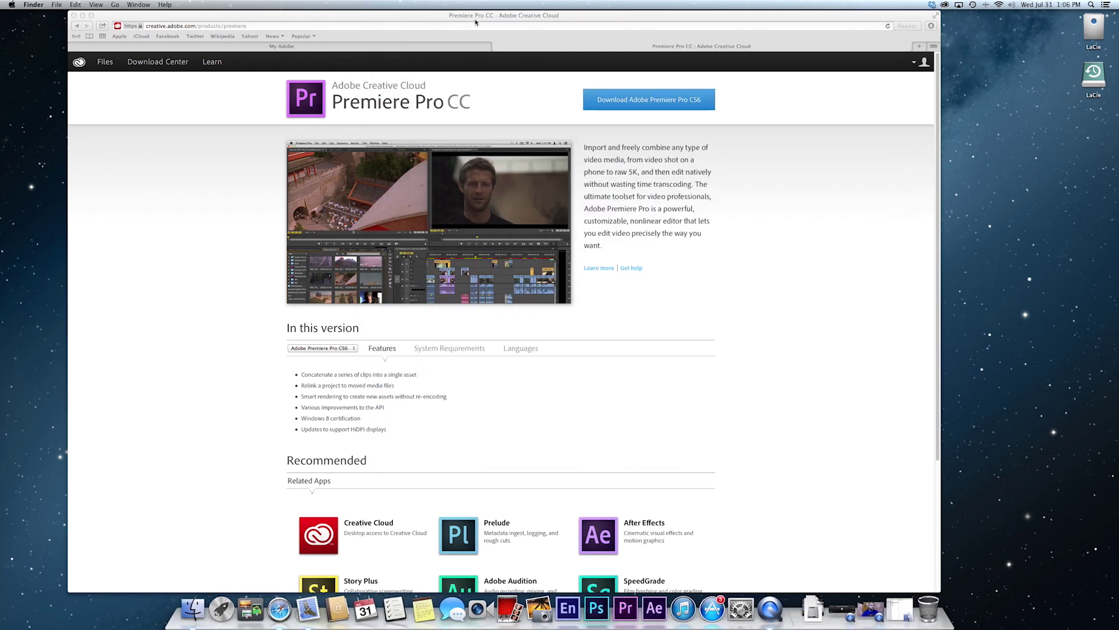
pyautogui.click(82, 15)
# Restore a minimised window from its thumbnail in the Dock
pyautogui.click(854, 608)
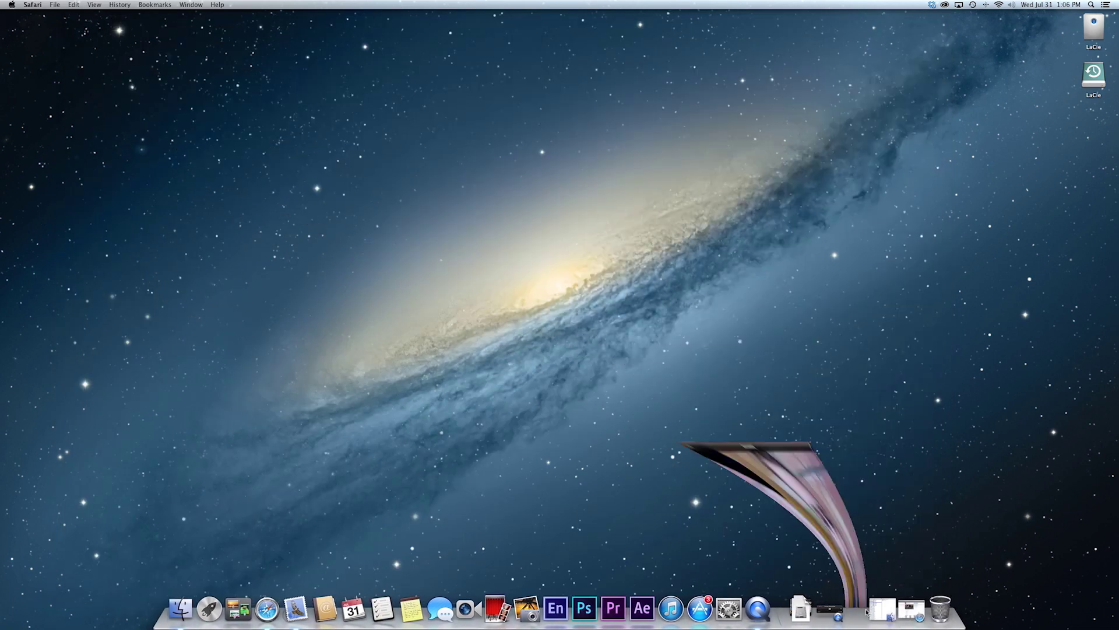